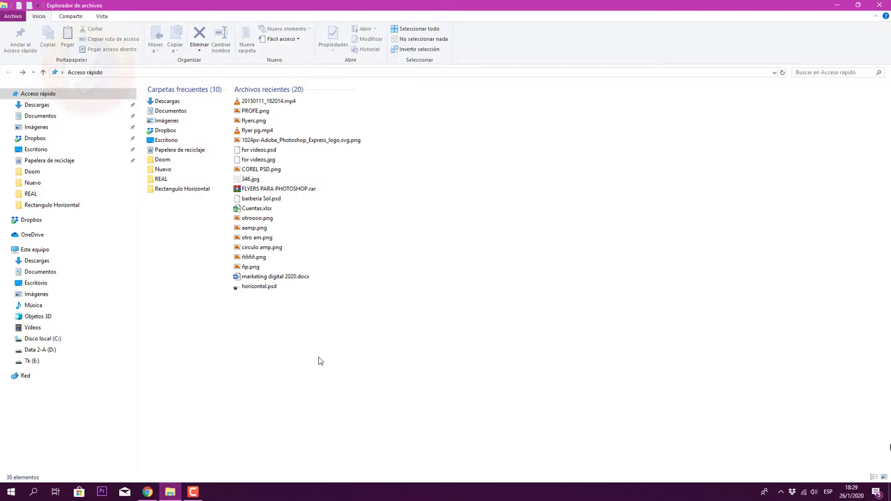
Step: Bring Chrome's gdrive results forward and scroll to the Google Drive: Free Cloud Storage result
click(148, 492)
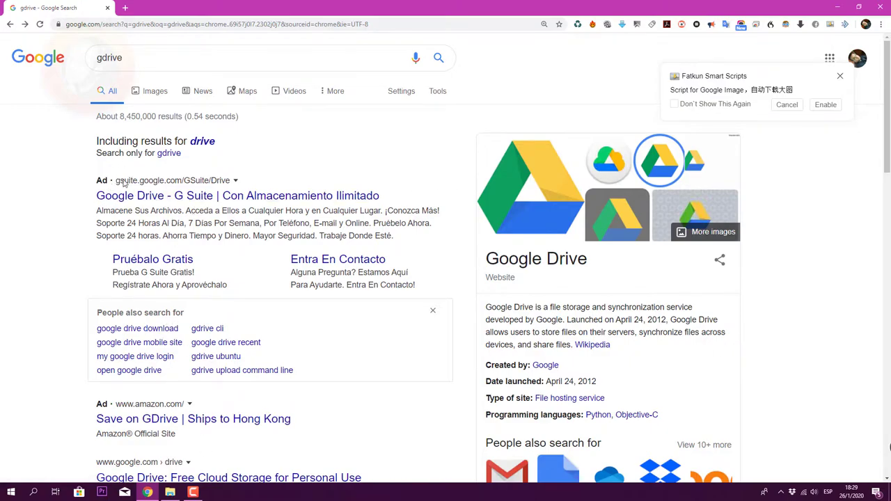
scroll(219, 248, down, 1)
scroll(204, 220, up, 1)
scroll(166, 225, down, 1)
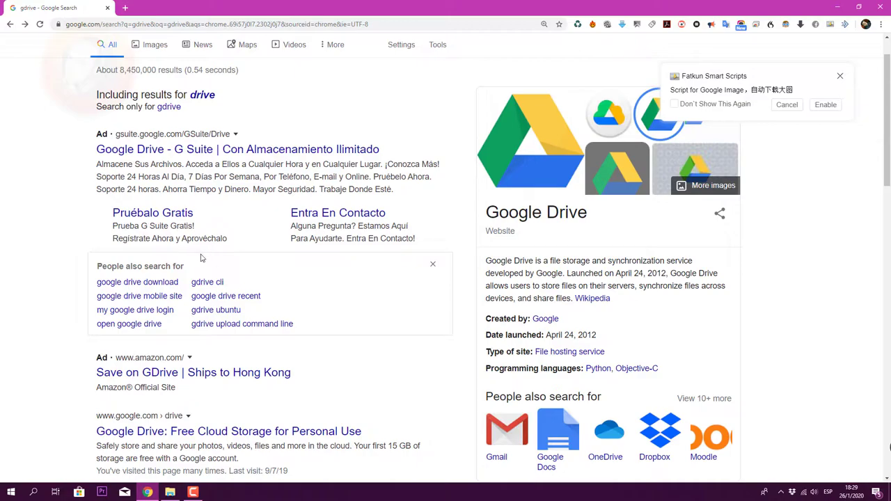
scroll(208, 261, down, 1)
scroll(204, 255, up, 1)
scroll(204, 255, down, 4)
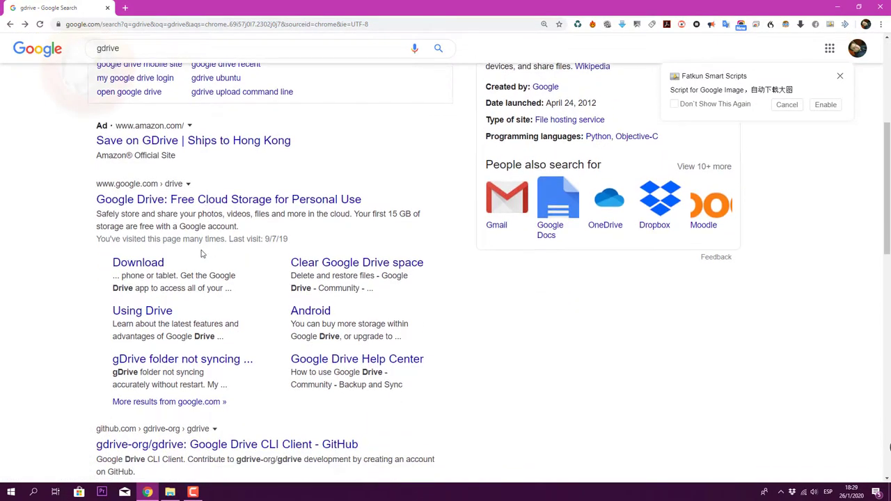
scroll(204, 255, up, 5)
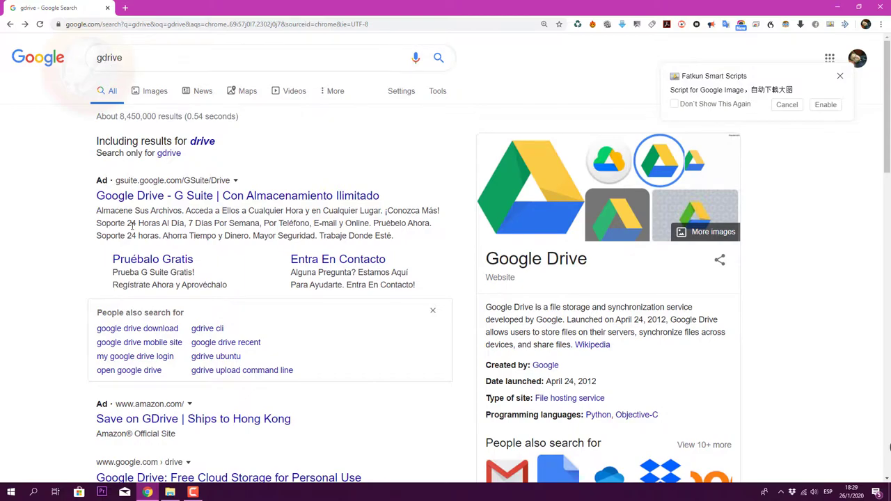
scroll(169, 287, down, 4)
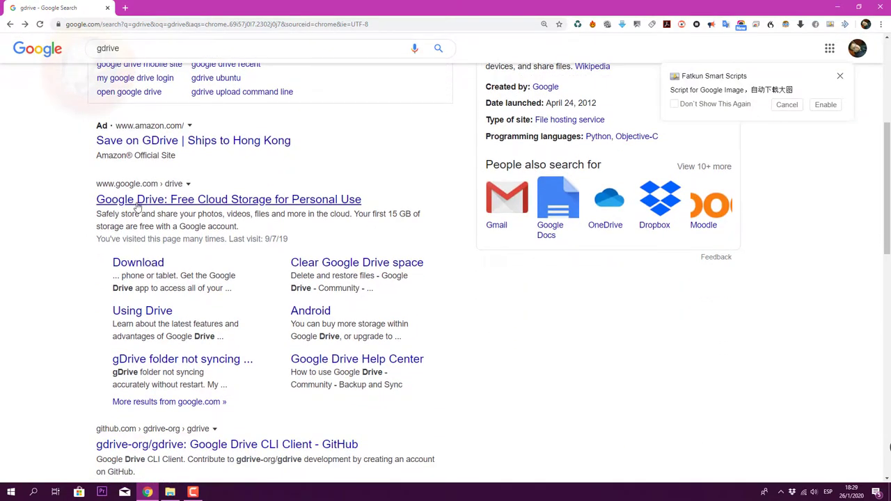
Step: Download the Personal Backup and Sync installer from Google Drive, accepting the terms
click(131, 269)
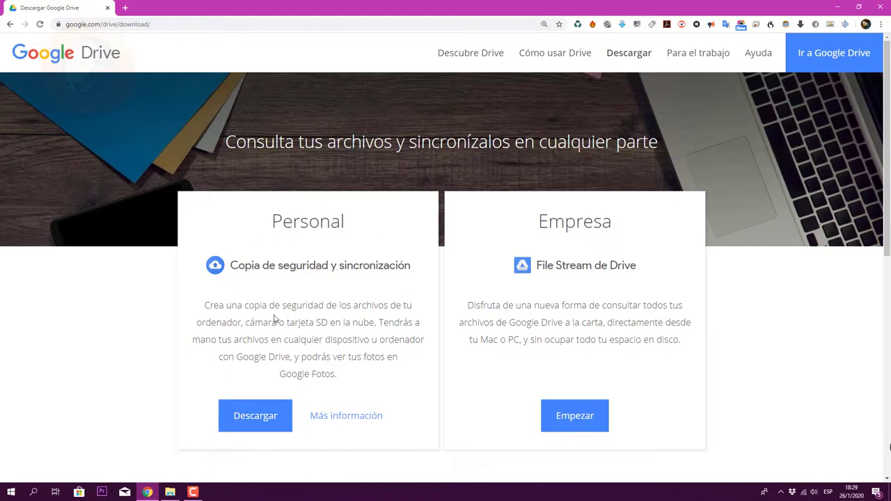
drag(471, 306, 650, 355)
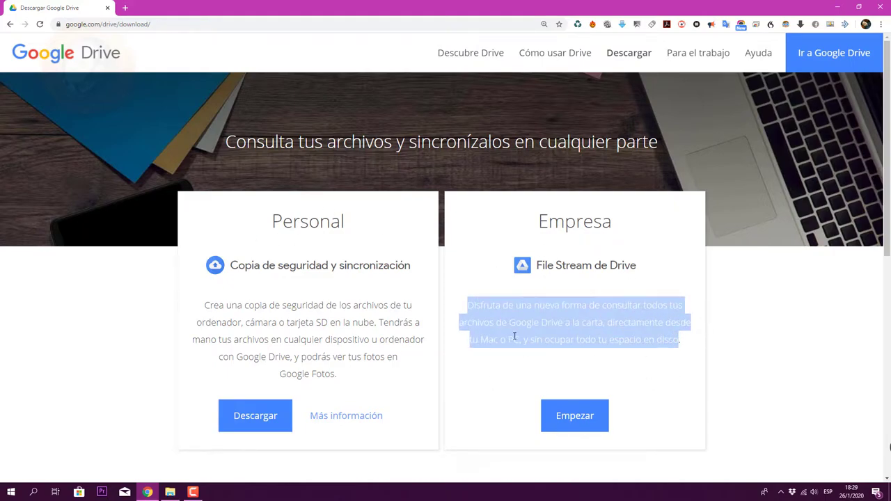
scroll(410, 278, down, 2)
scroll(411, 279, up, 1)
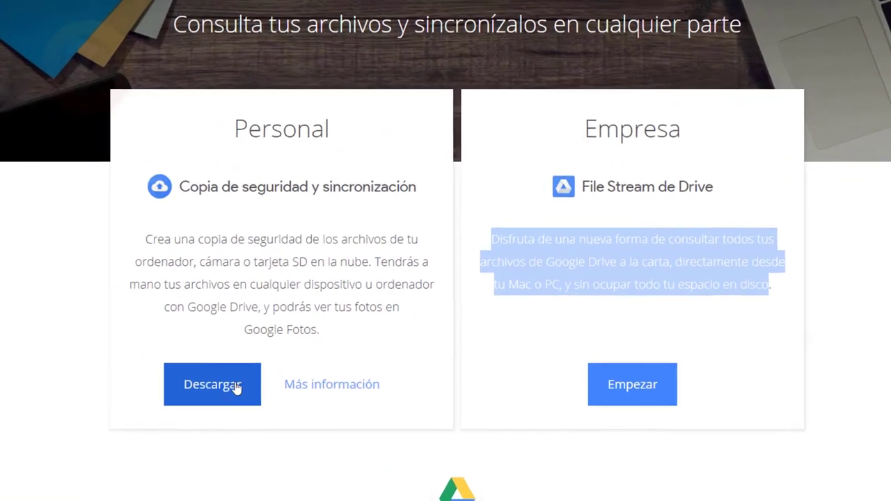
click(270, 370)
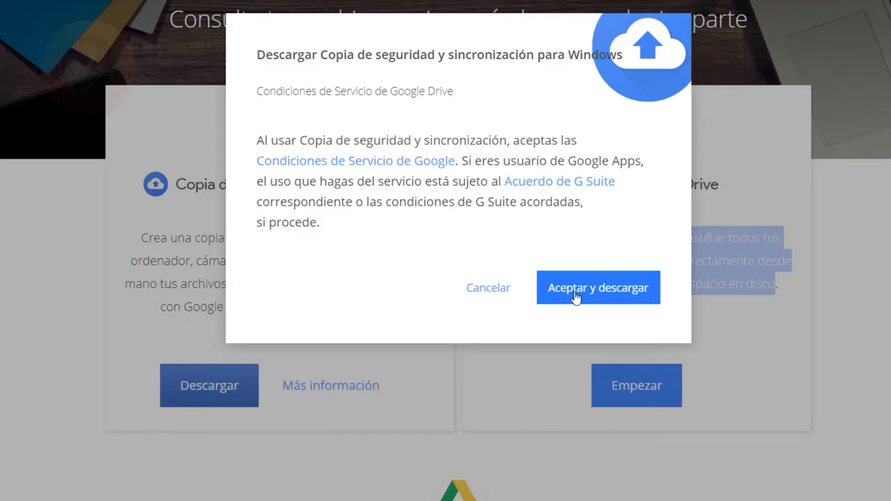
click(577, 299)
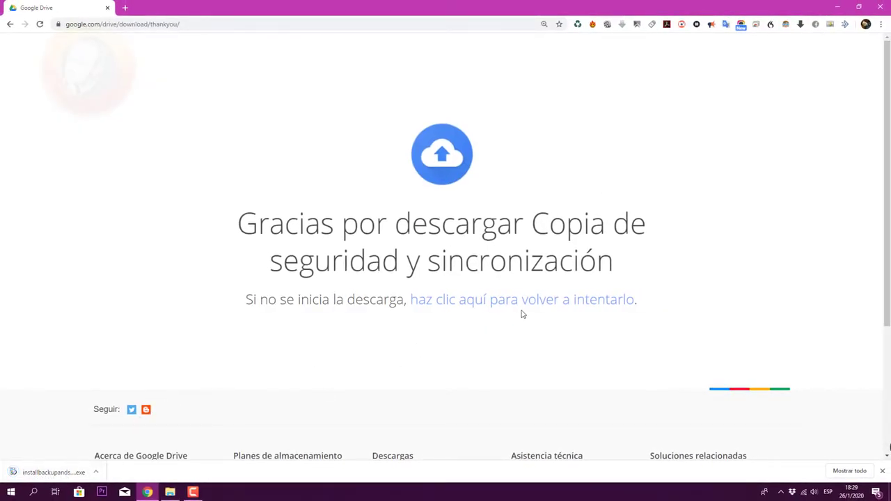
Step: Run the downloaded installer and close the completion message once installation finishes
click(52, 472)
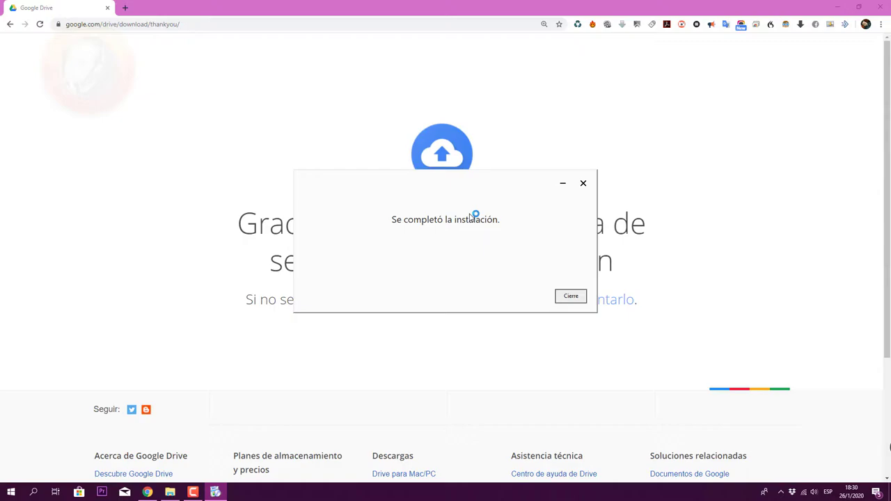
click(571, 298)
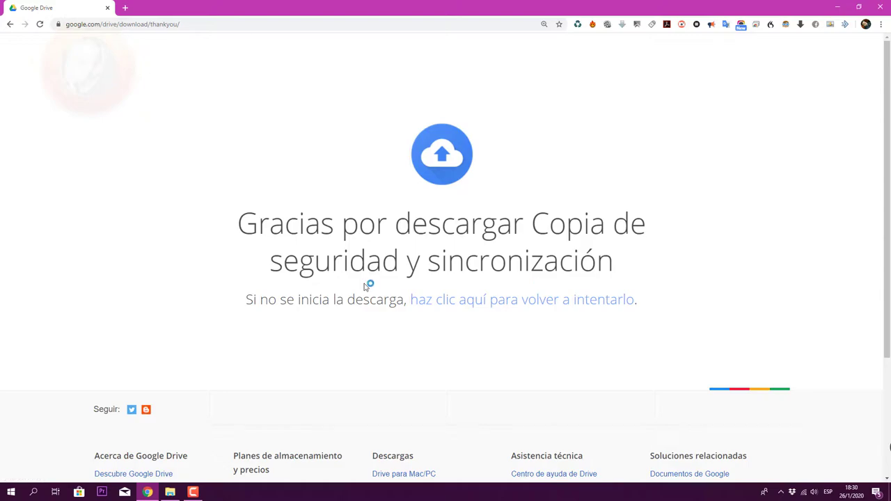
Step: Search 'back' in the Start menu and launch Backup and Sync from Google
key(super)
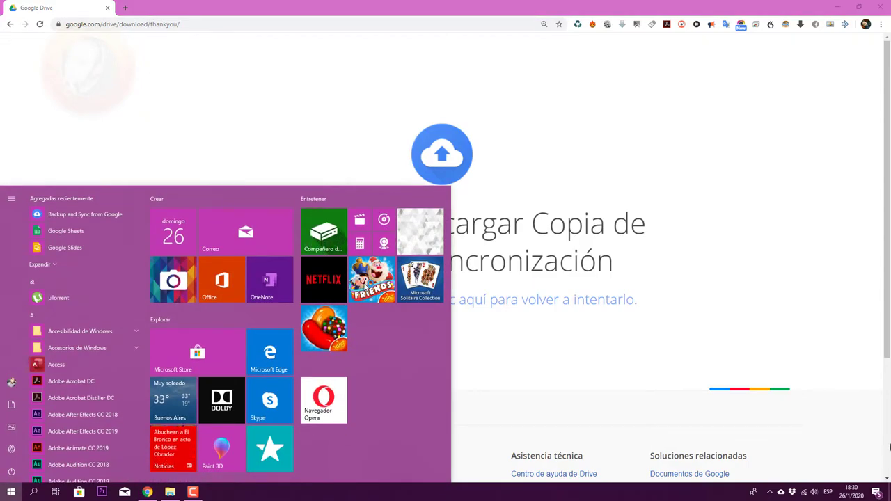
text(s)
key(BackSpace)
text(ba)
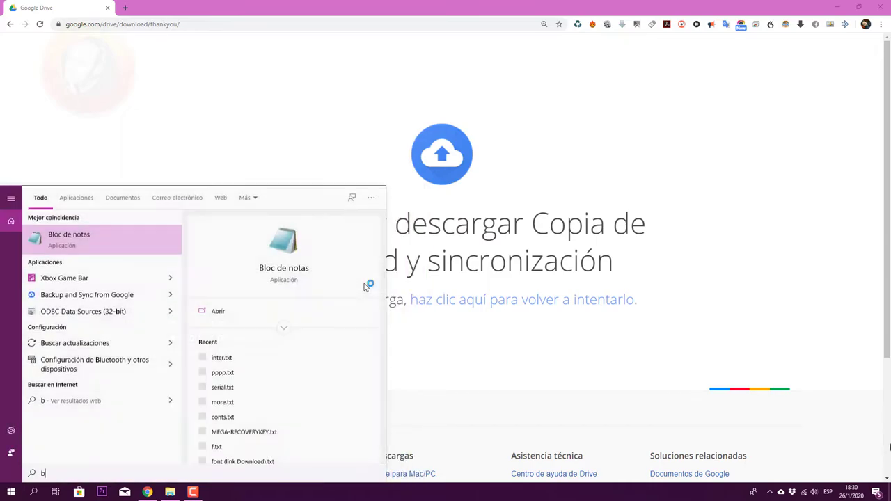
text(ck)
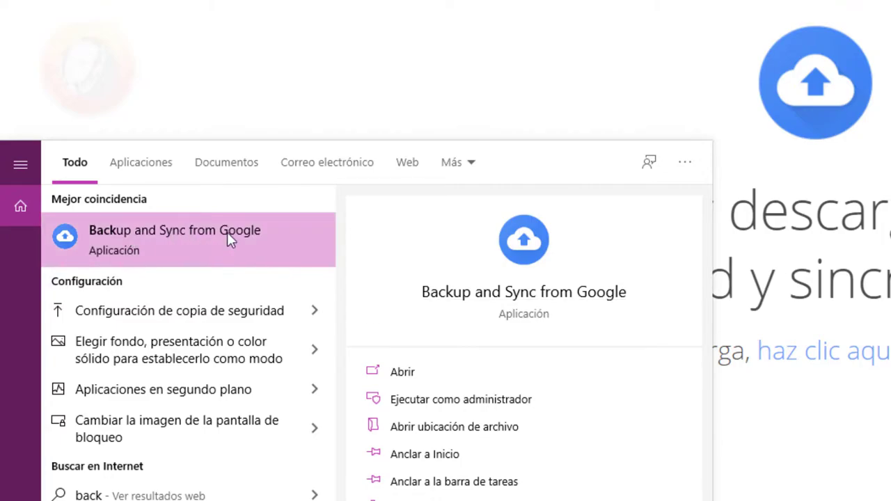
click(228, 232)
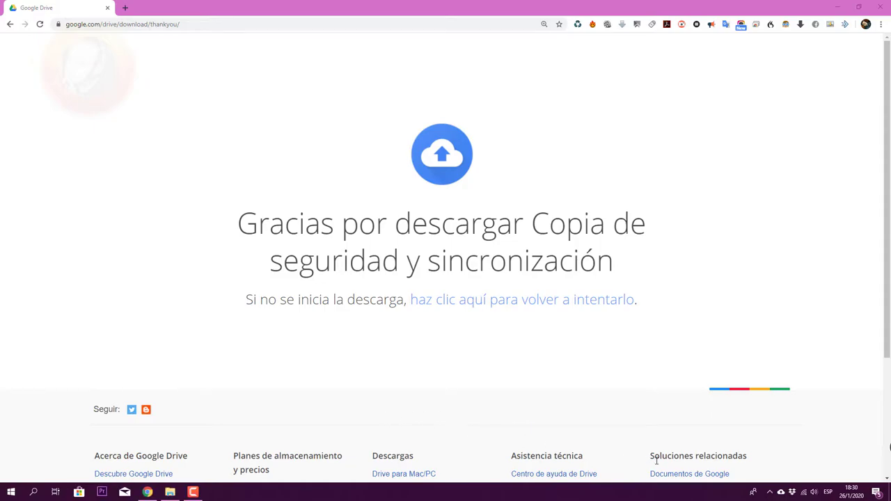
Step: Switch to File Explorer and bring up the Backup and Sync welcome screen from the tray
click(840, 9)
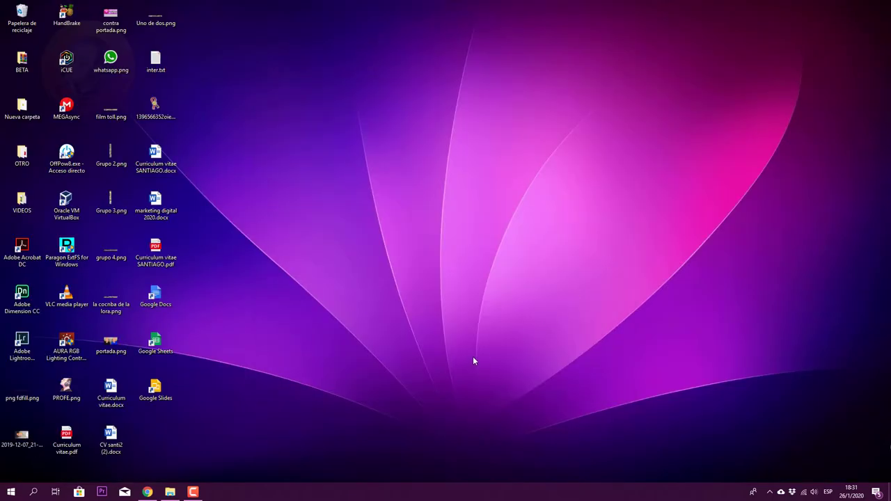
key(alt+Tab)
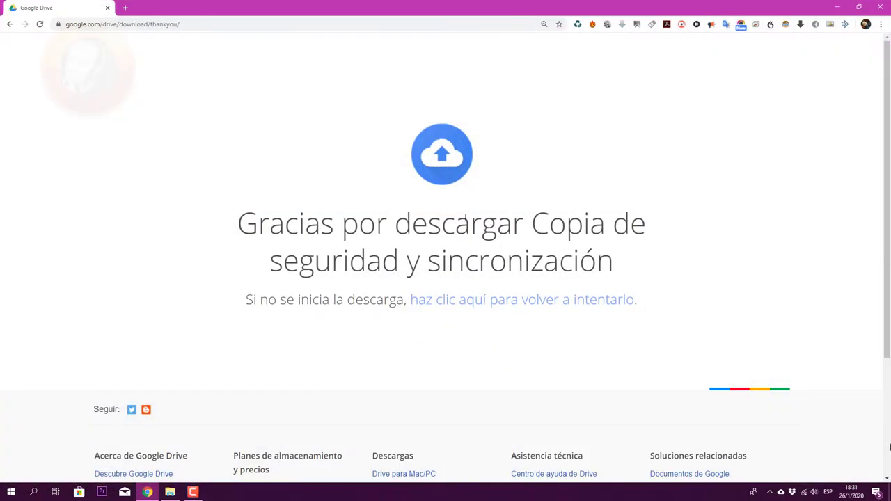
key(alt+Tab)
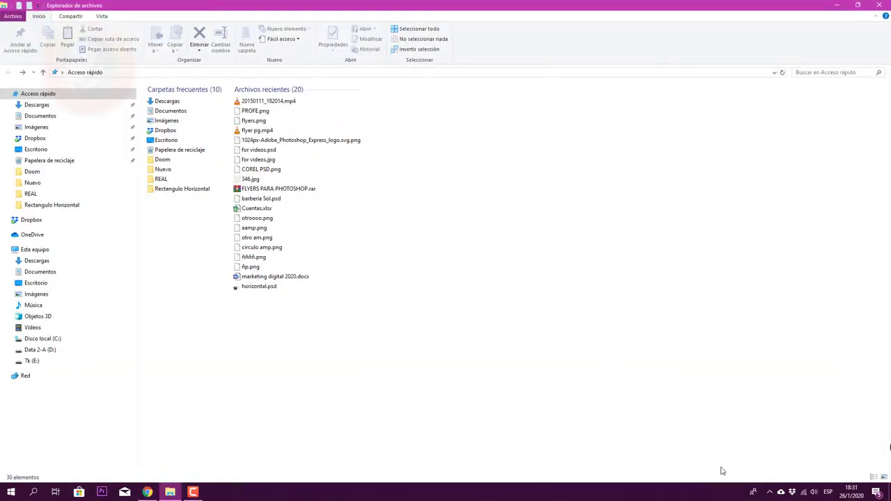
click(781, 492)
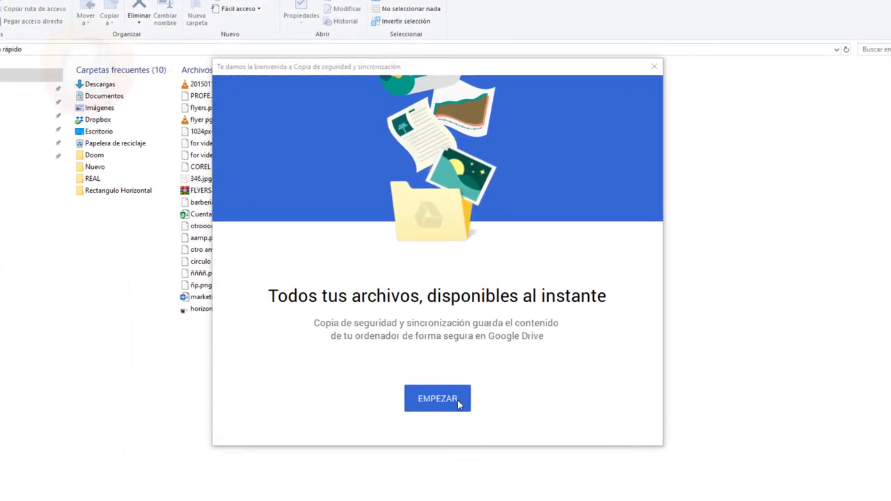
Step: Begin setup and sign in with the Google account e-mail address
click(459, 402)
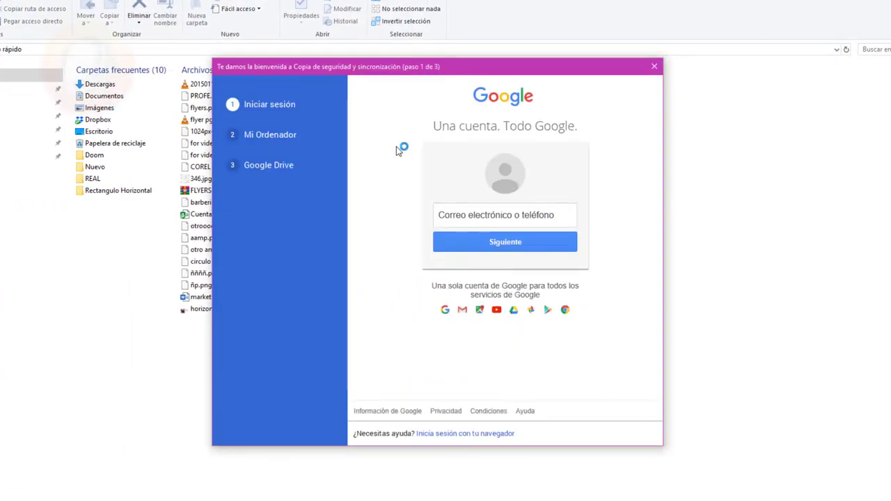
click(478, 216)
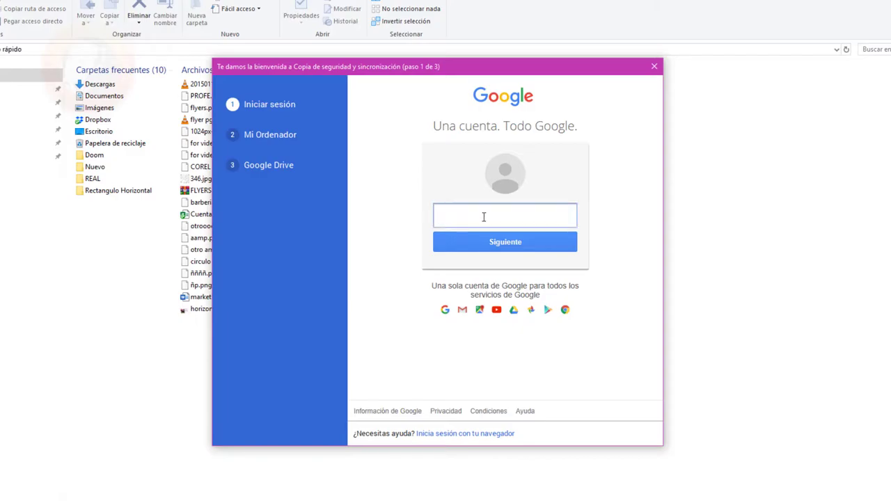
key(Return)
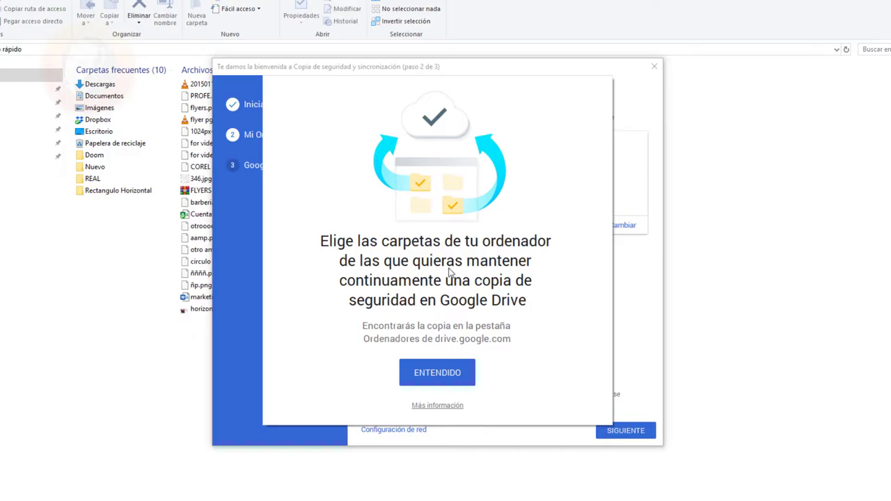
Step: Exclude the Imágenes, Escritorio and Documentos folders from the computer backup
click(438, 373)
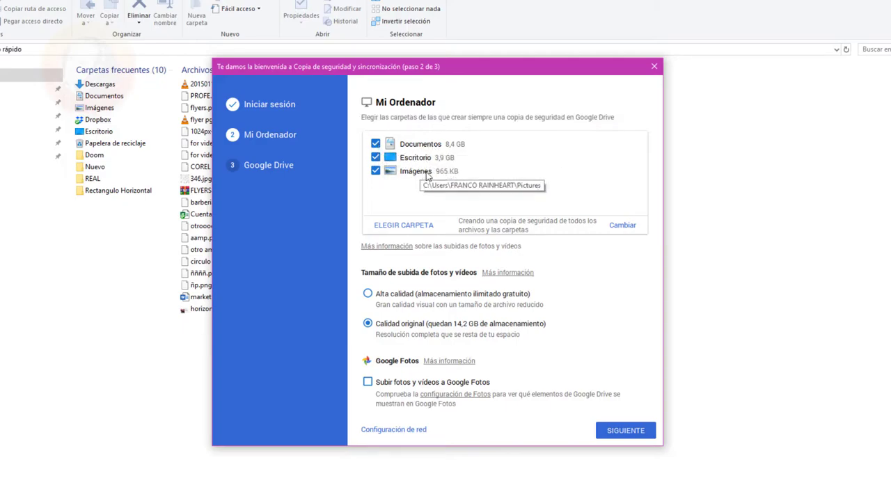
click(376, 172)
click(376, 158)
click(376, 143)
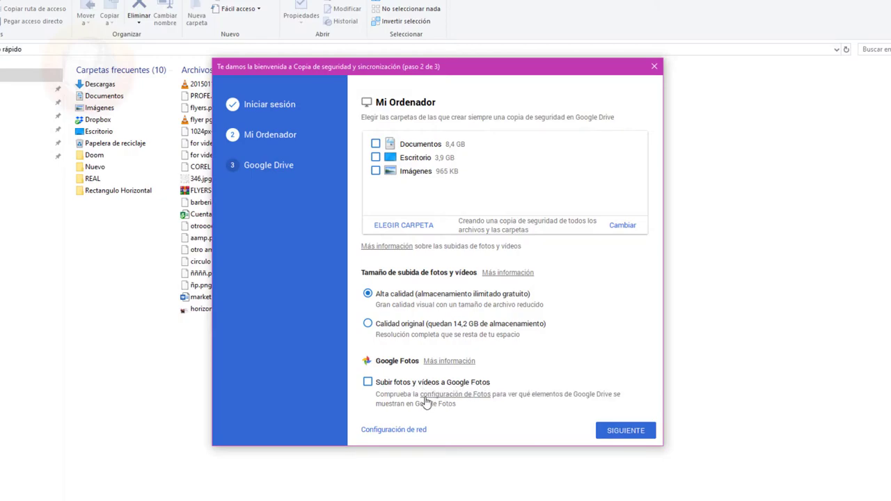
Step: Add the Juegos guardados folder, leave Saved Games unticked, and continue to step 3
click(418, 227)
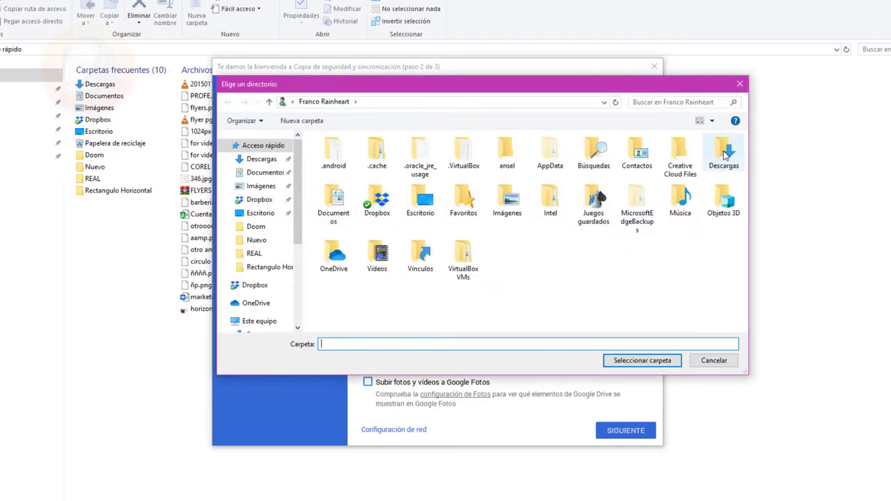
click(603, 208)
click(642, 360)
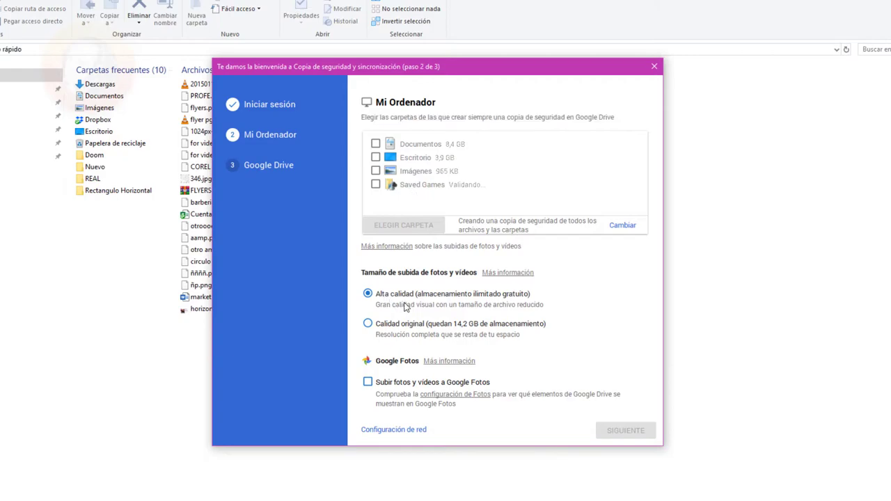
click(376, 185)
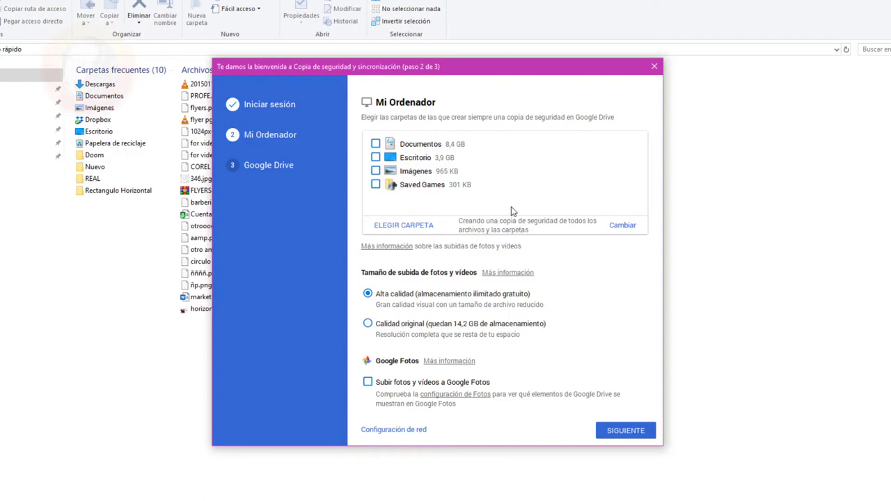
click(618, 431)
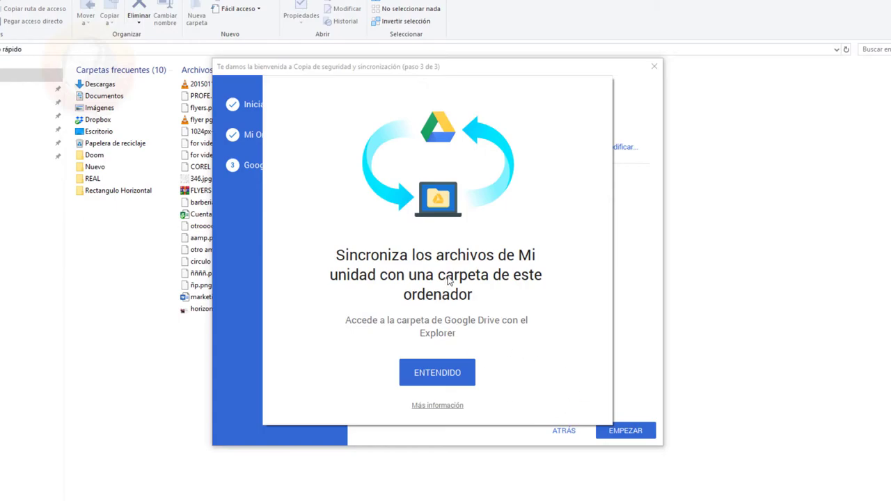
Step: Keep Sincronizar todo en Mi unidad and start syncing
click(461, 380)
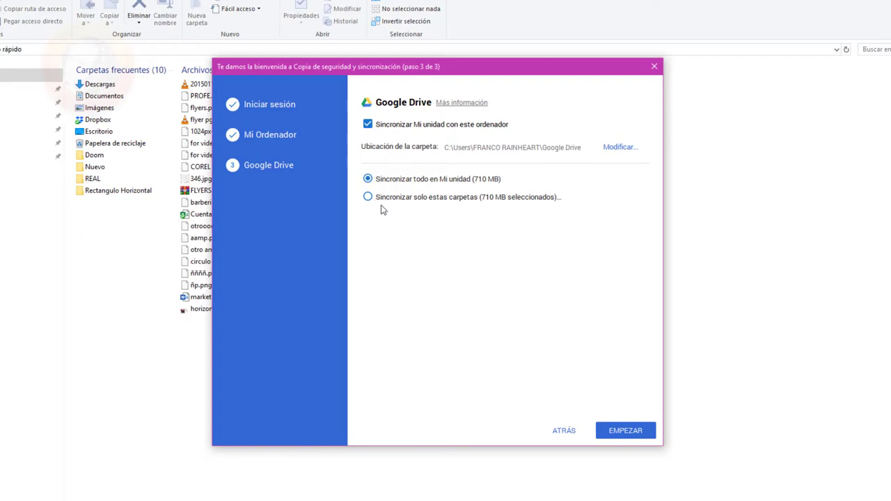
click(627, 432)
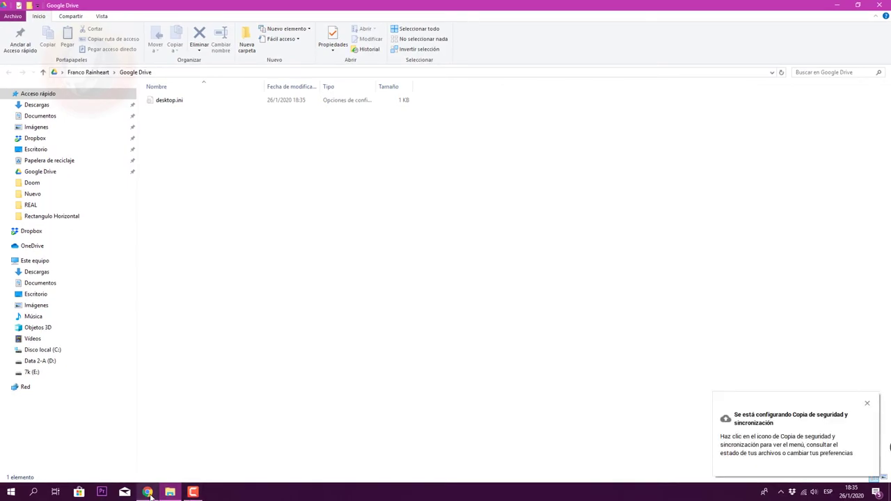
Step: Enable the Drive launcher extension in Chrome and open the Google Drive folder in Explorer
click(148, 493)
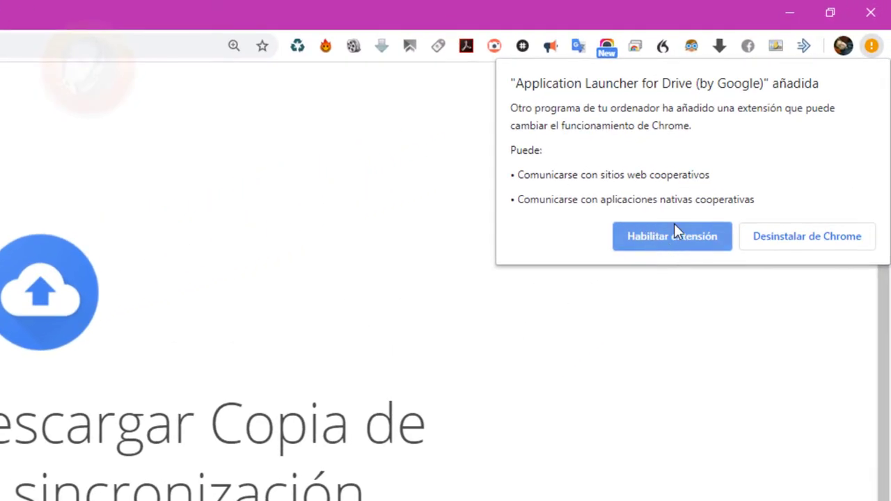
click(686, 230)
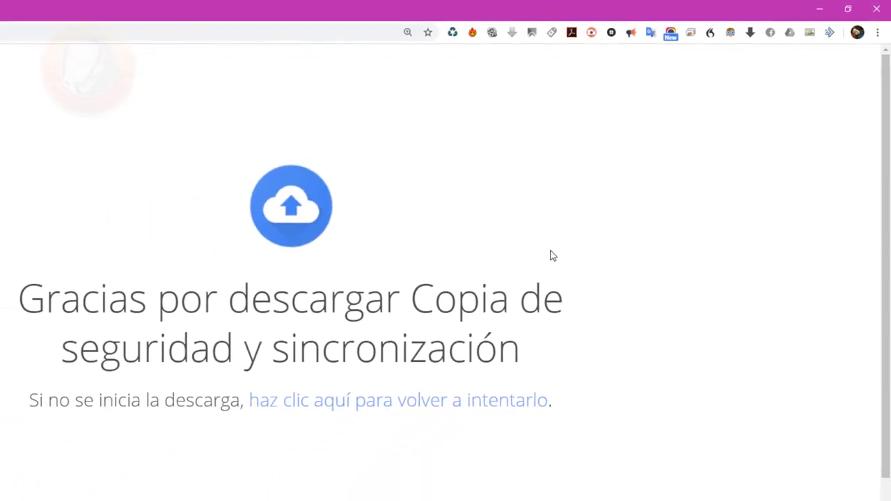
click(839, 7)
click(839, 7)
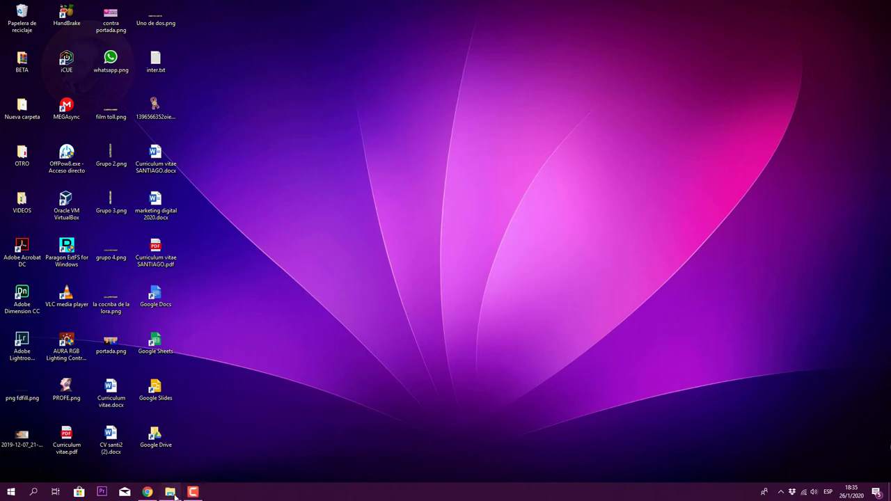
click(170, 492)
click(46, 174)
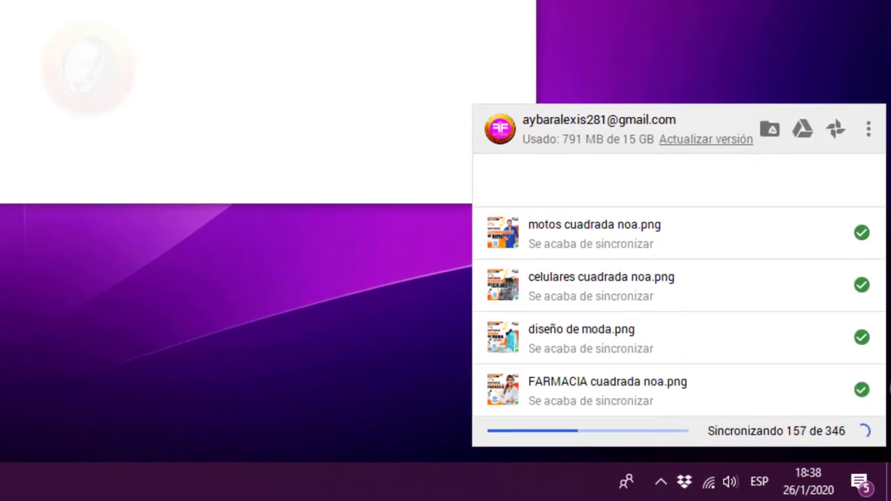
Step: Choose Añadir una cuenta nueva from the Backup and Sync options menu
click(869, 131)
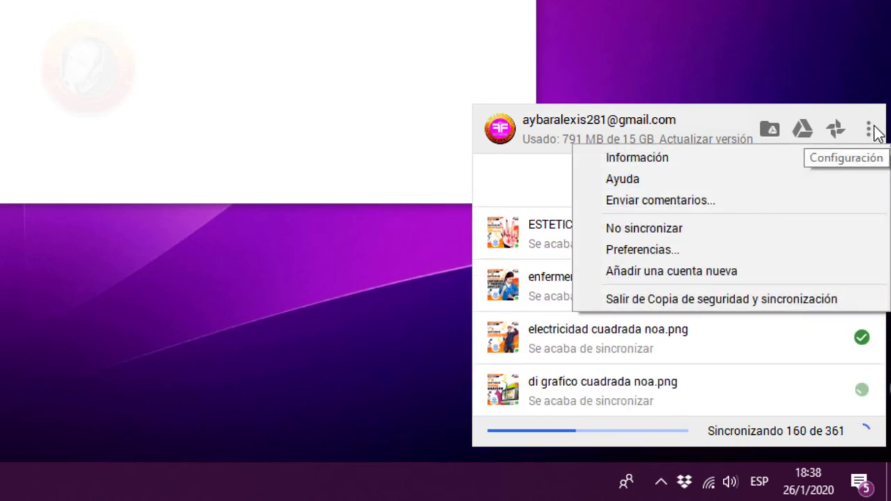
click(649, 271)
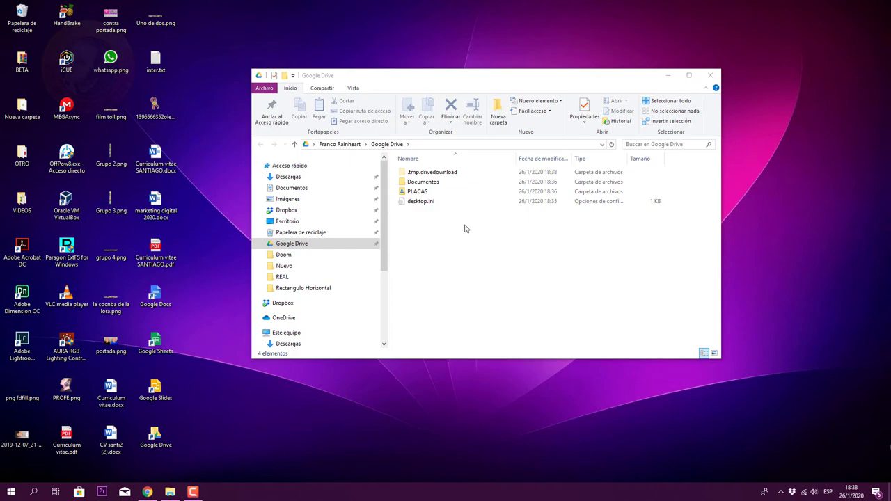
Step: Start the new account setup with EMPEZAR, keeping the sign-in dialog clear of the folder list
drag(490, 90, 575, 67)
click(545, 342)
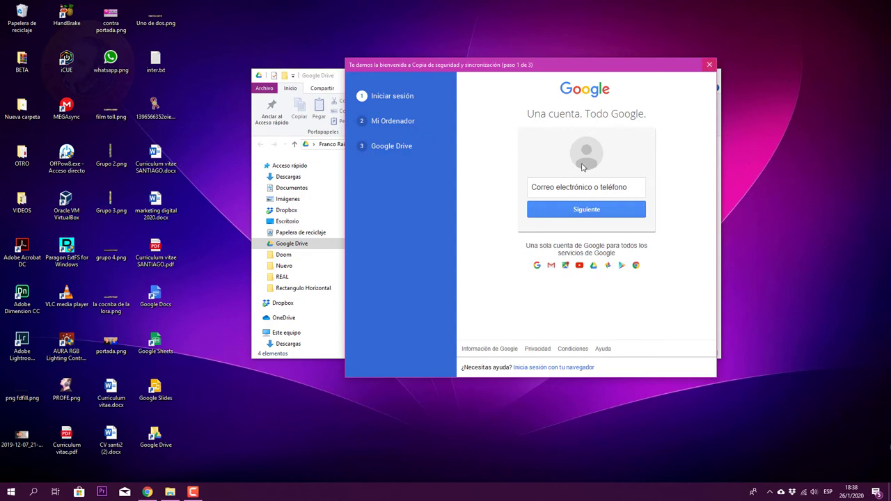
drag(378, 197, 548, 254)
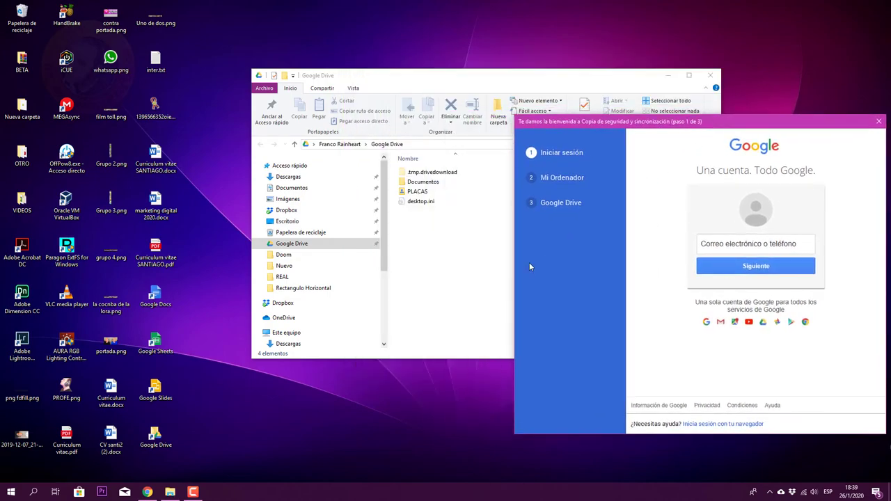
Step: Open the synced PLACAS folder in Google Drive to show its six subfolders
click(487, 289)
double_click(419, 193)
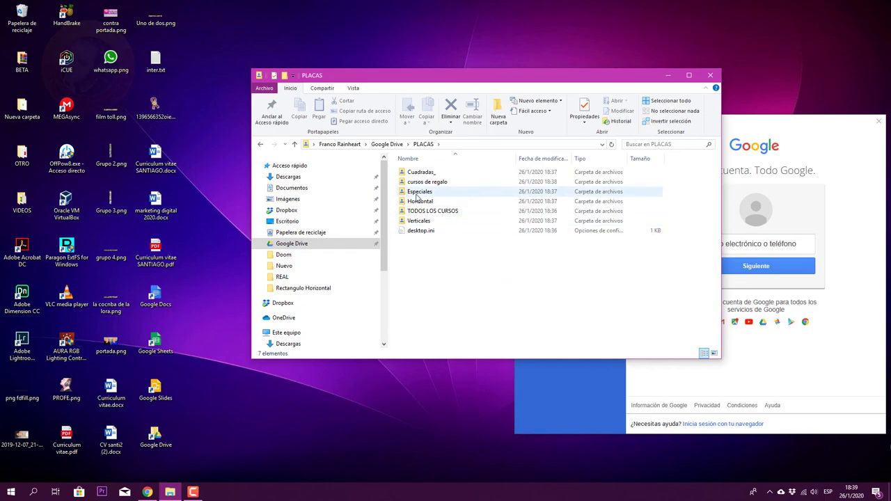
drag(554, 79, 372, 91)
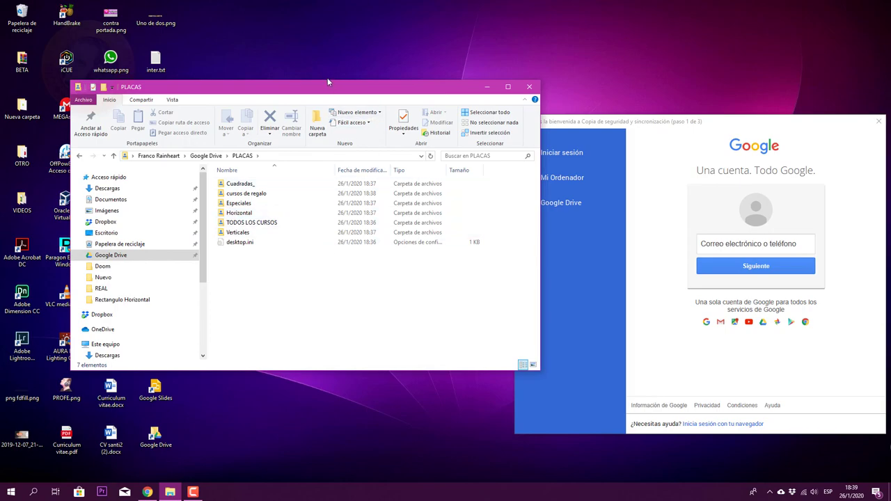
drag(331, 91, 369, 89)
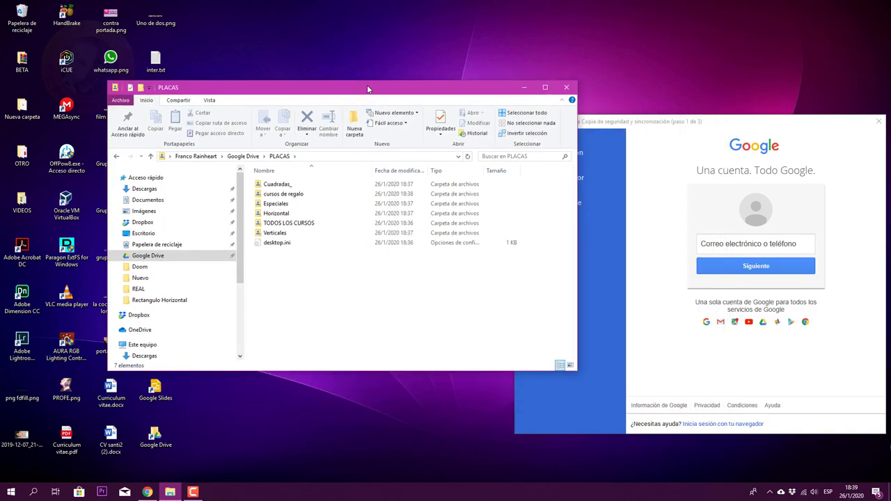